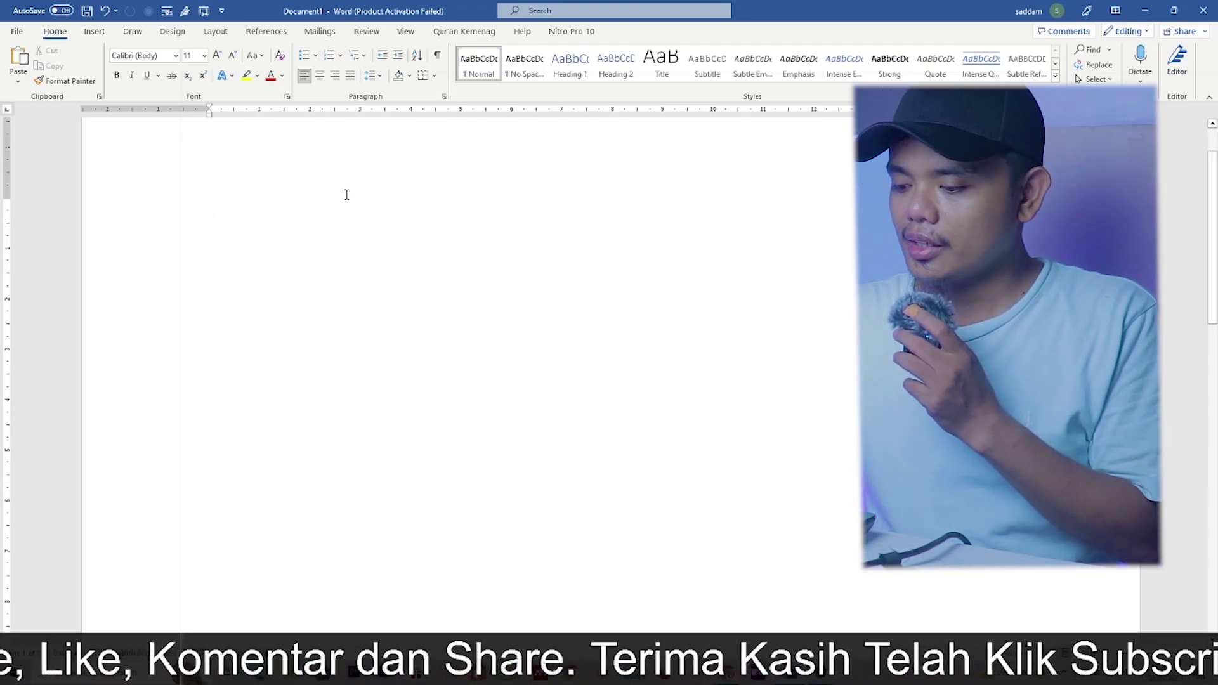
Paste the three-line Indonesian paragraph into the document and select all of it.
key("ctrl+v")
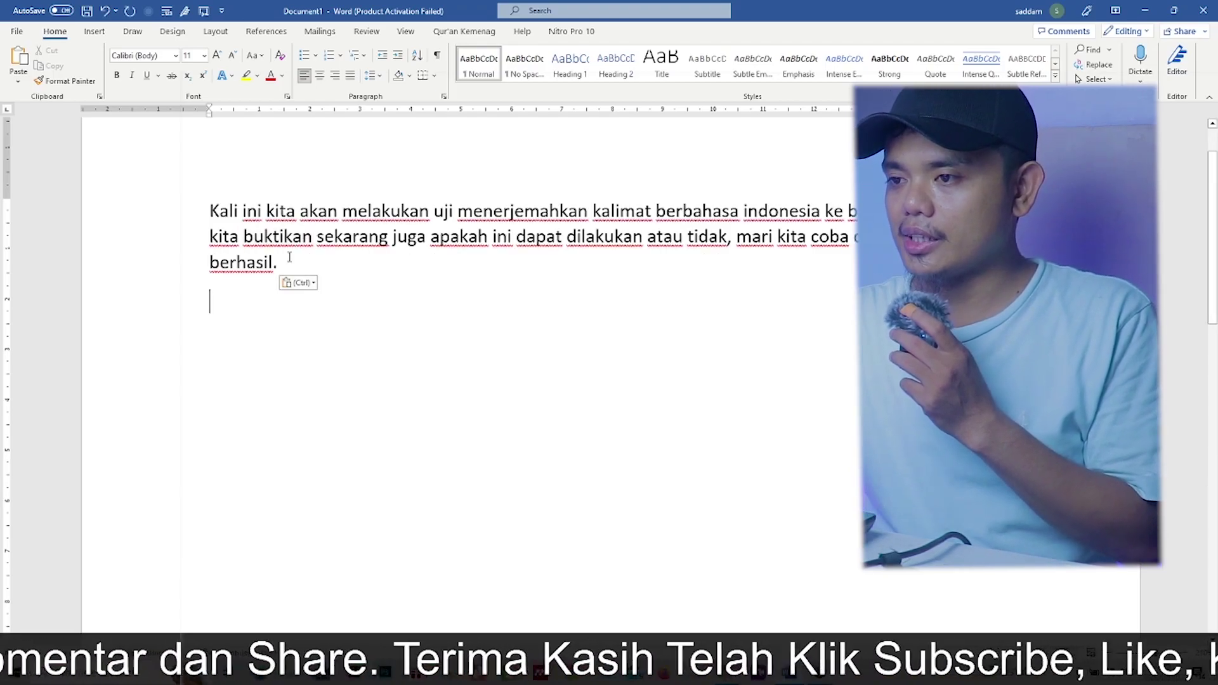
scroll(287, 257, "up", 1)
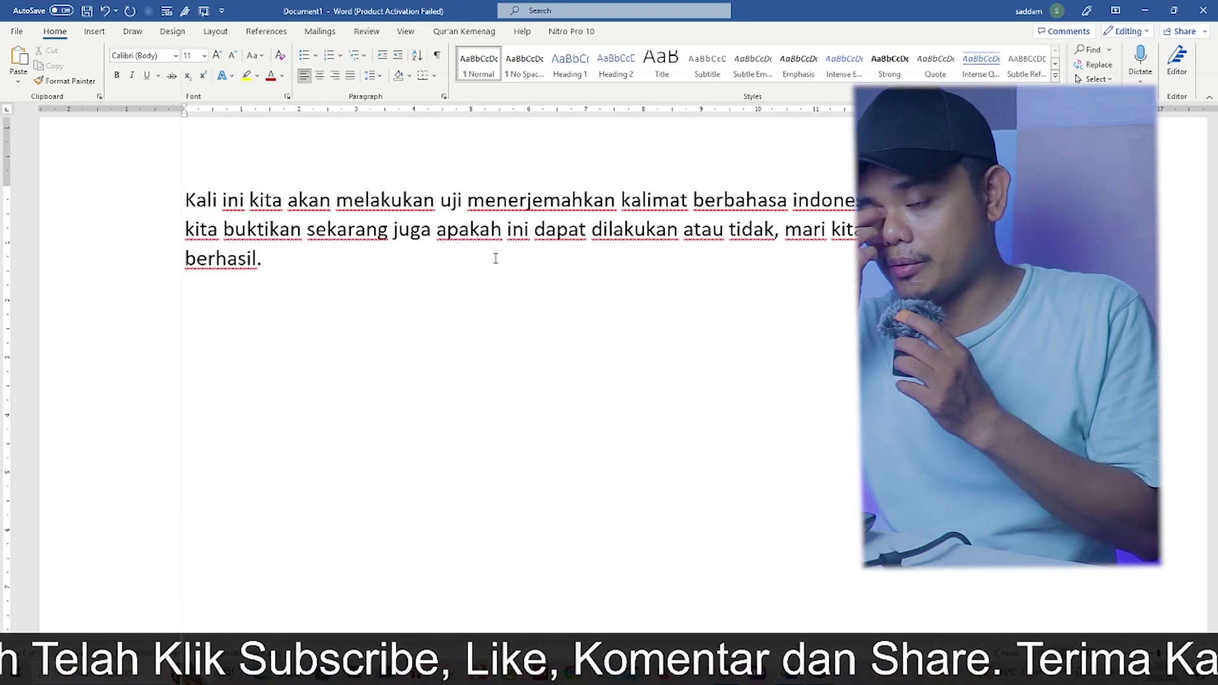
left_click_drag(301, 270, 184, 208)
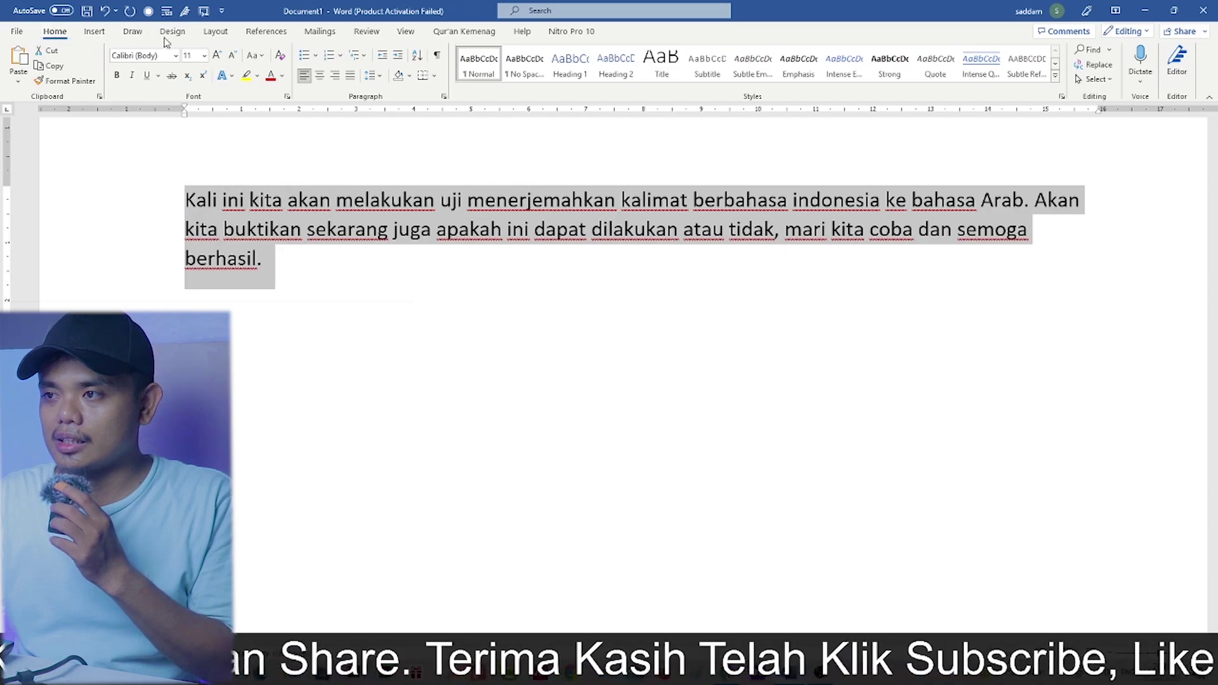
Bring up the Translate options on the Review tab for the selected paragraph.
left_click(366, 31)
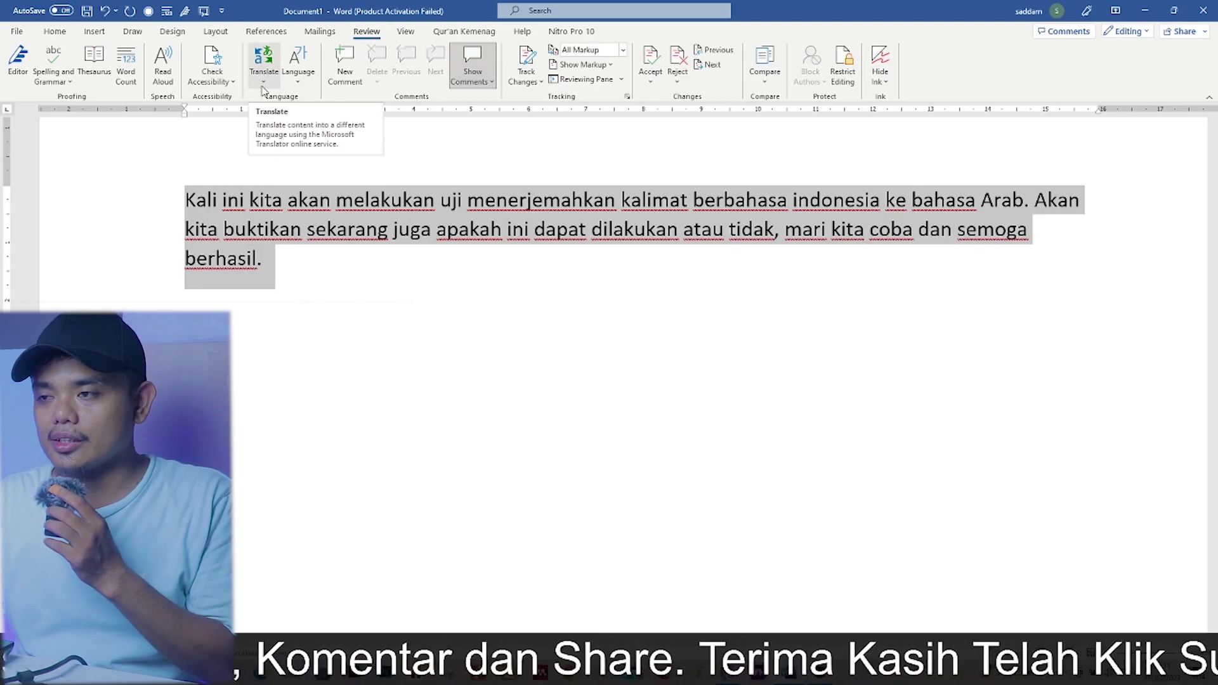
left_click(263, 86)
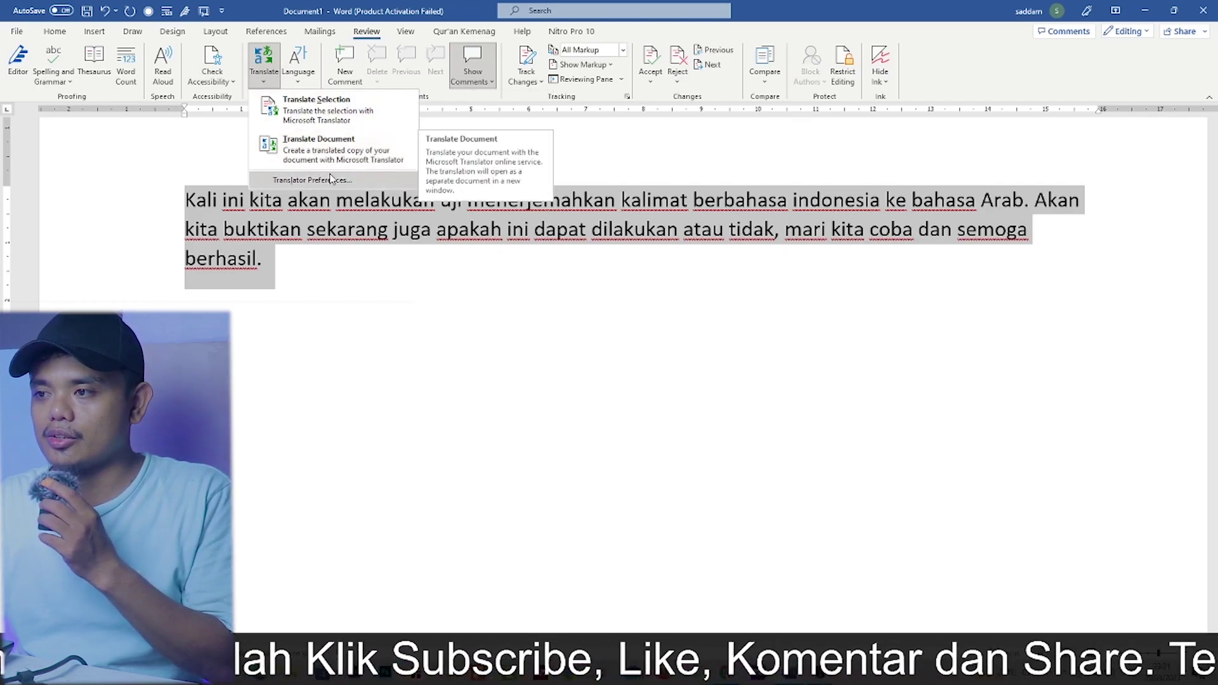
Translate the selection to Arabic in the Translator pane and insert it over the Indonesian text.
left_click(307, 108)
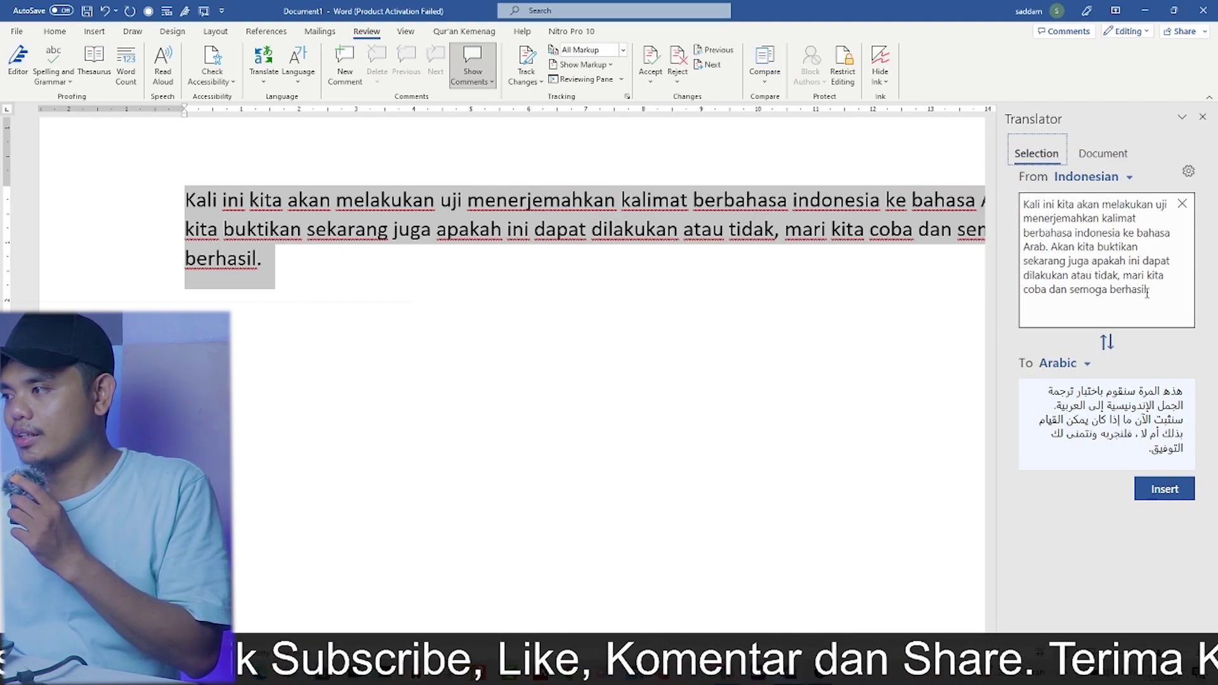
mouse_move(1146, 292)
left_mouse_down()
mouse_move(1024, 233)
mouse_move(1028, 206)
left_mouse_up()
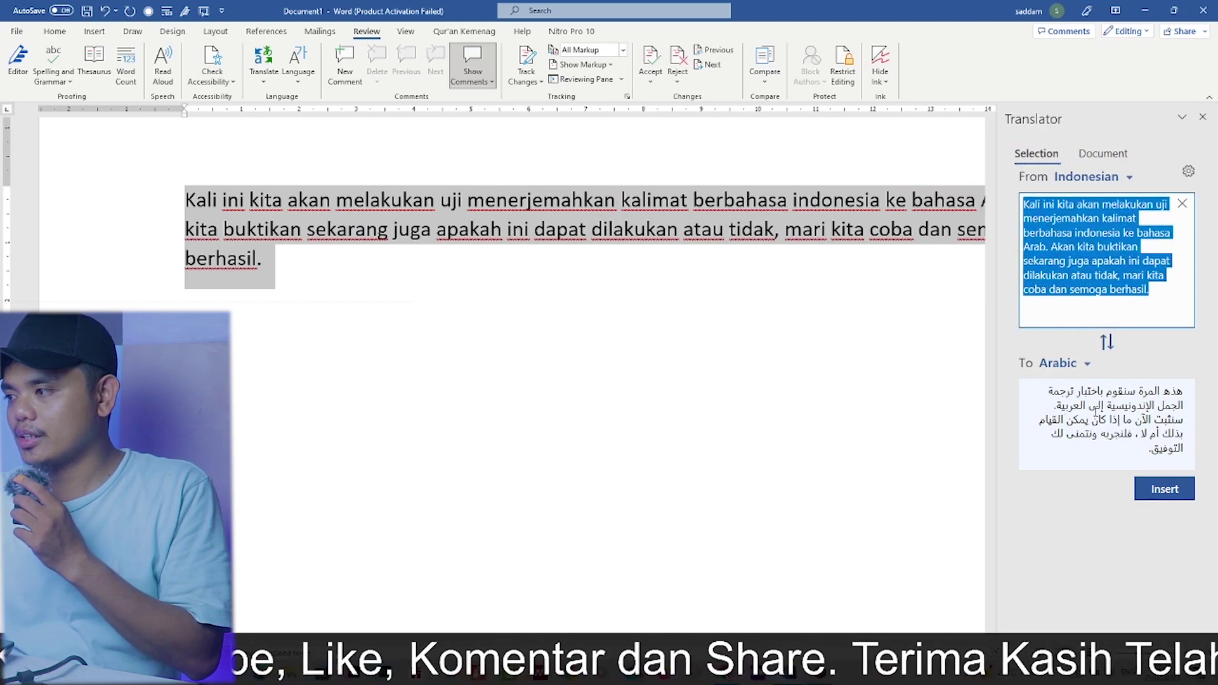
left_click(1137, 460)
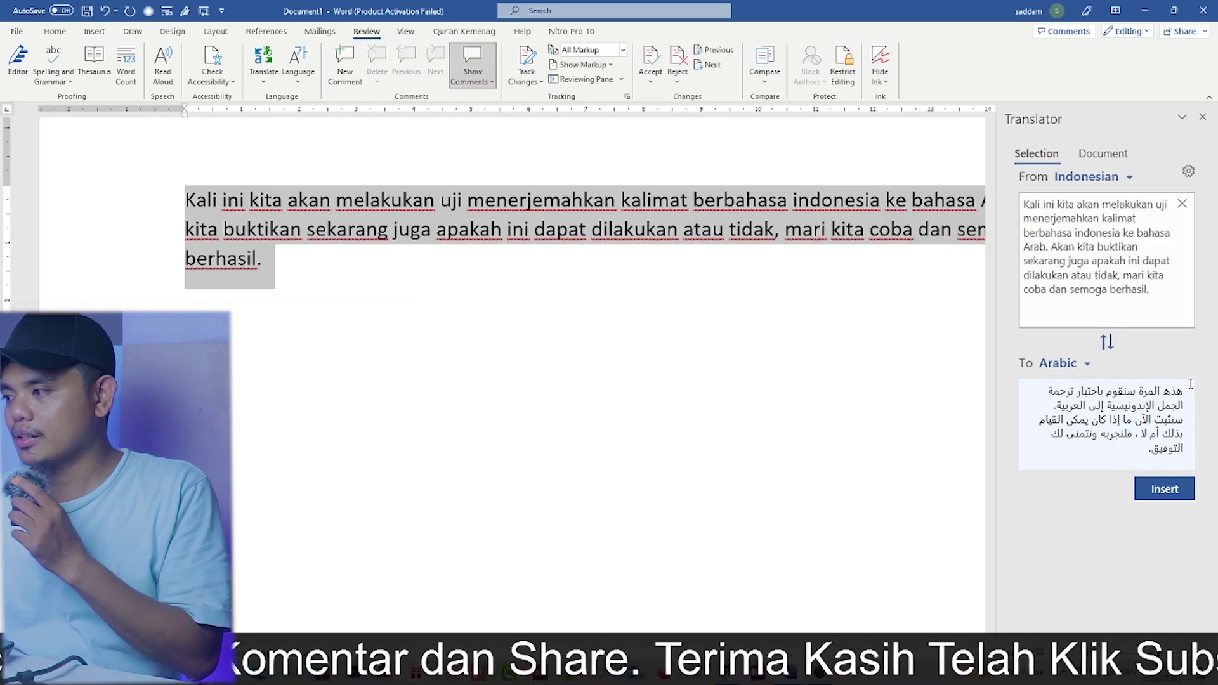
left_click(1087, 366)
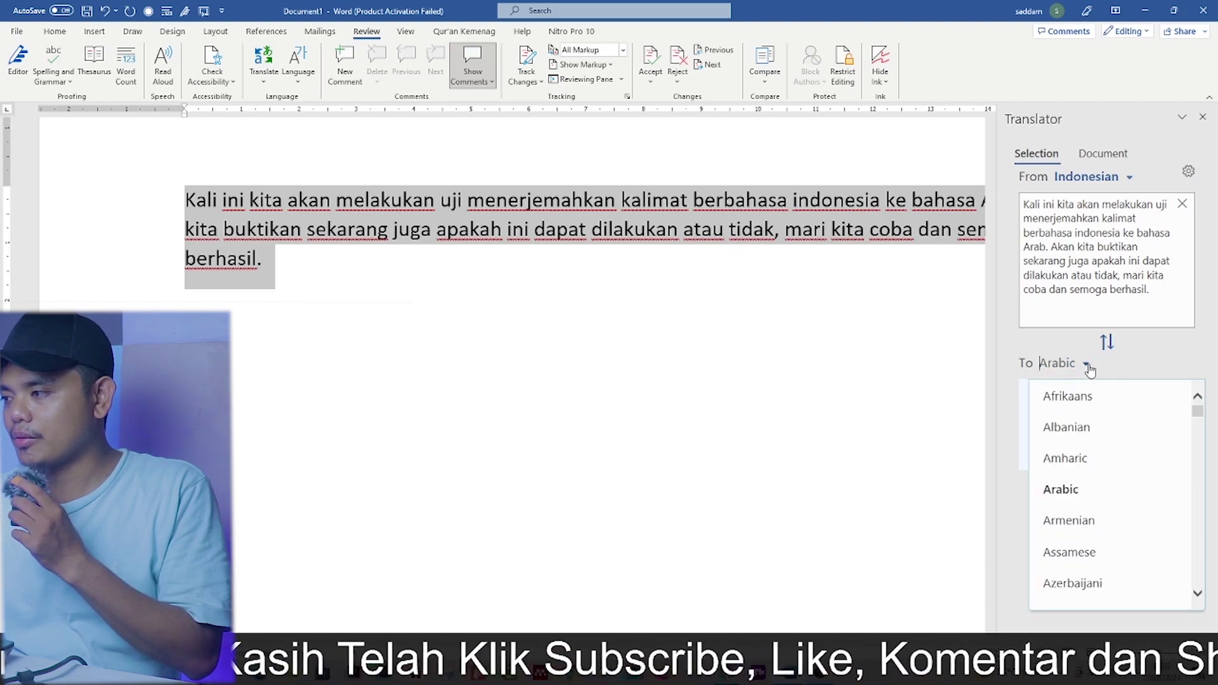
left_click(1074, 499)
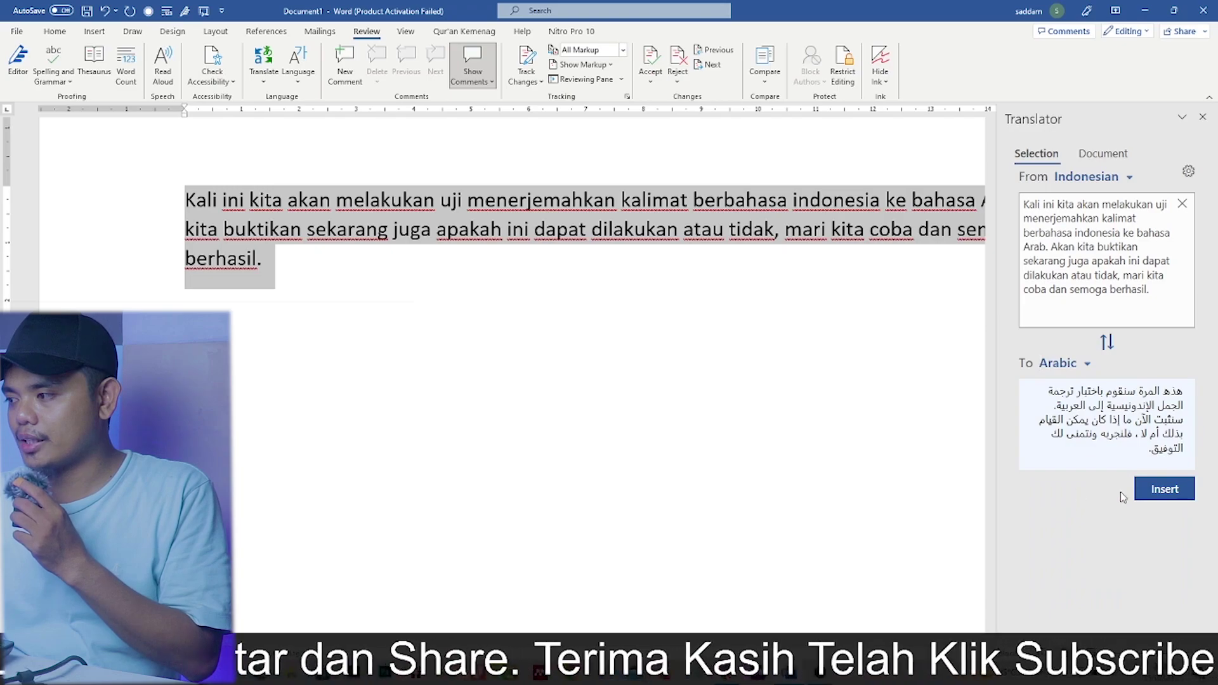
left_click(1162, 501)
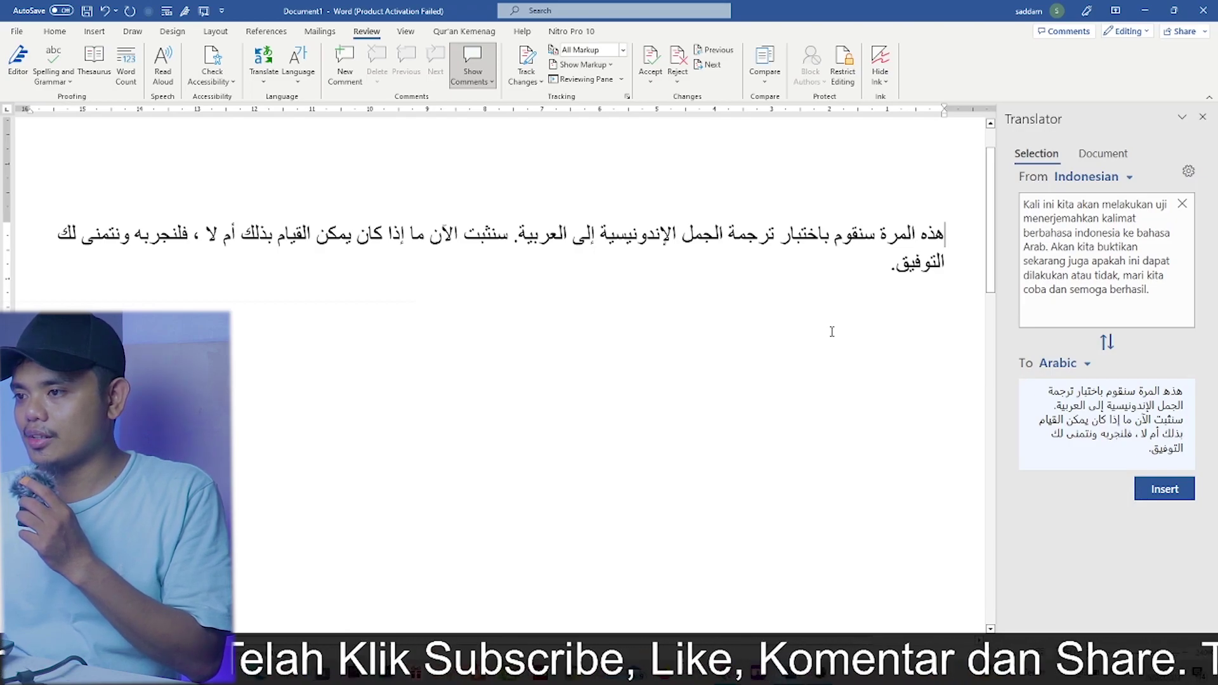
left_click_drag(900, 262, 921, 287)
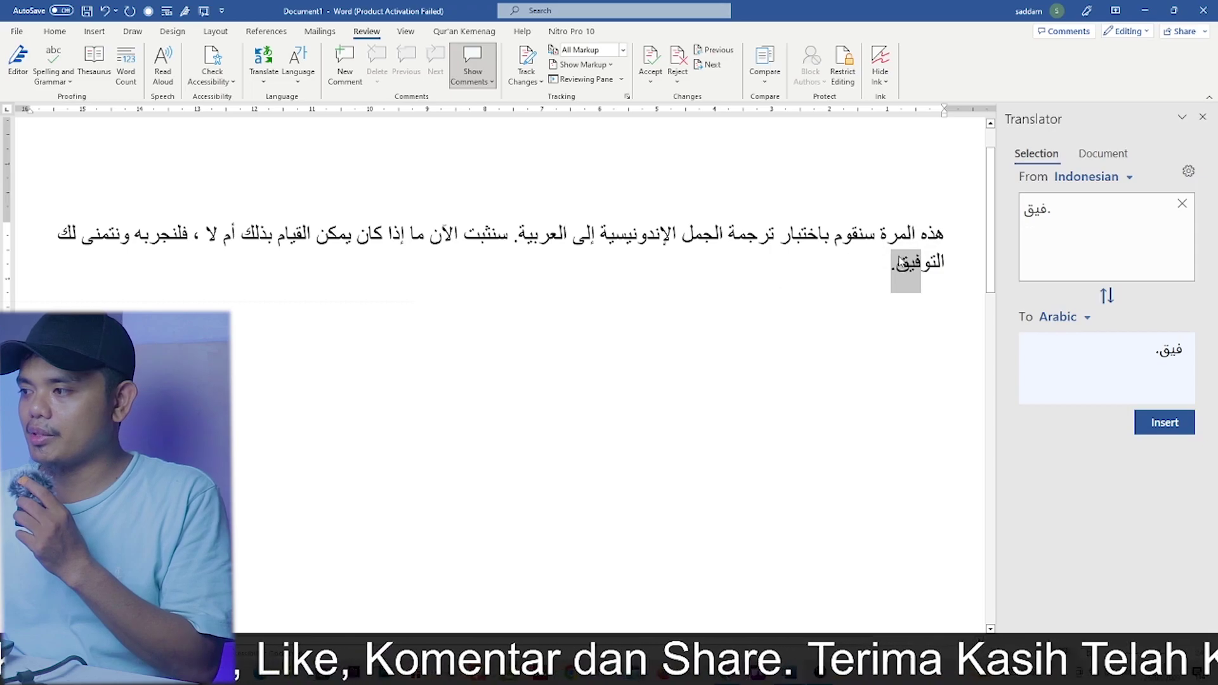
left_click(951, 237)
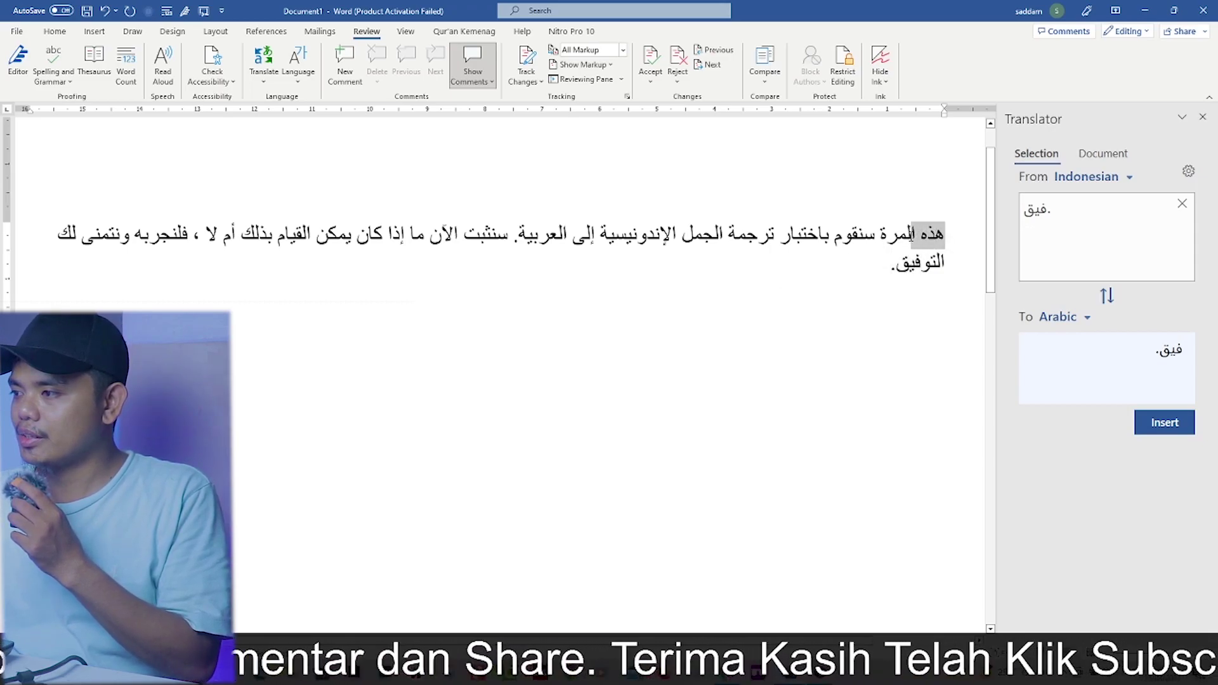
left_click_drag(912, 234, 909, 235)
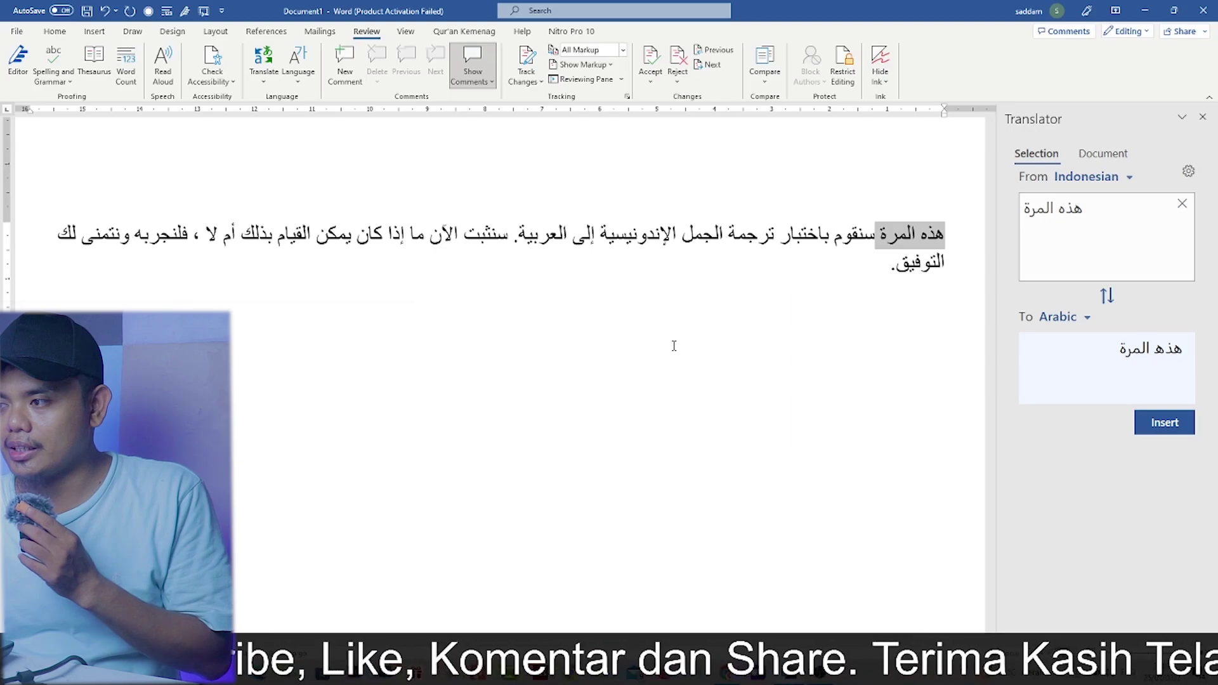
left_click_drag(883, 267, 961, 211)
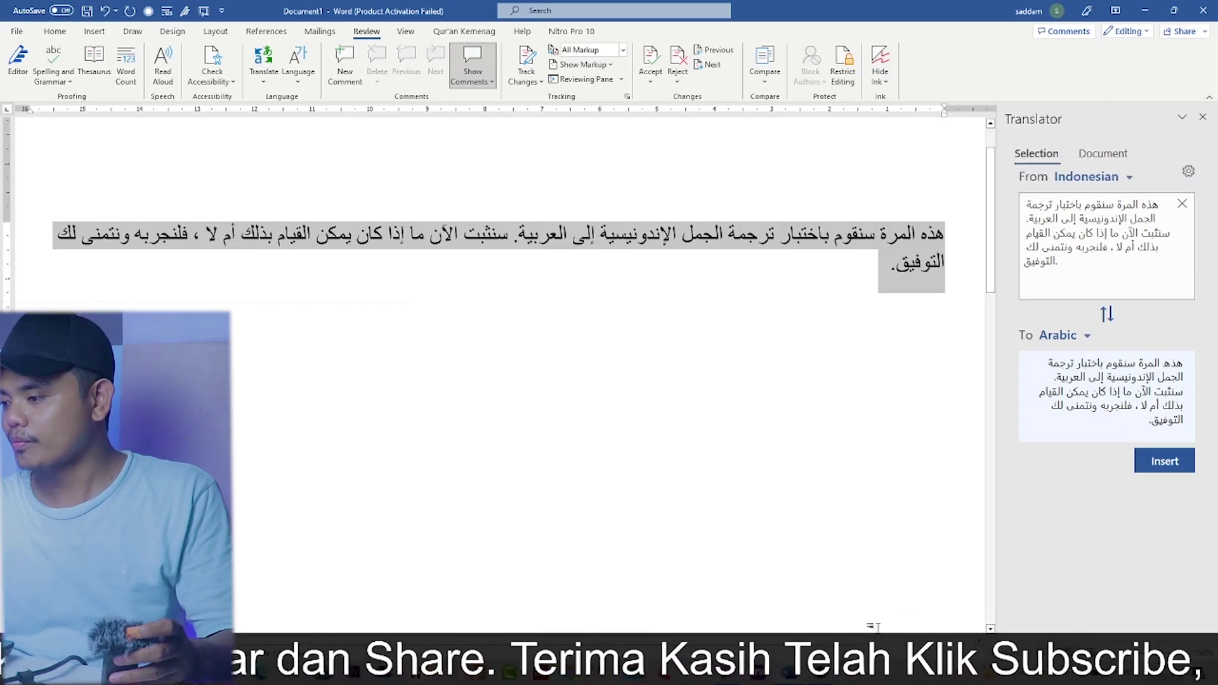
key("alt+Tab")
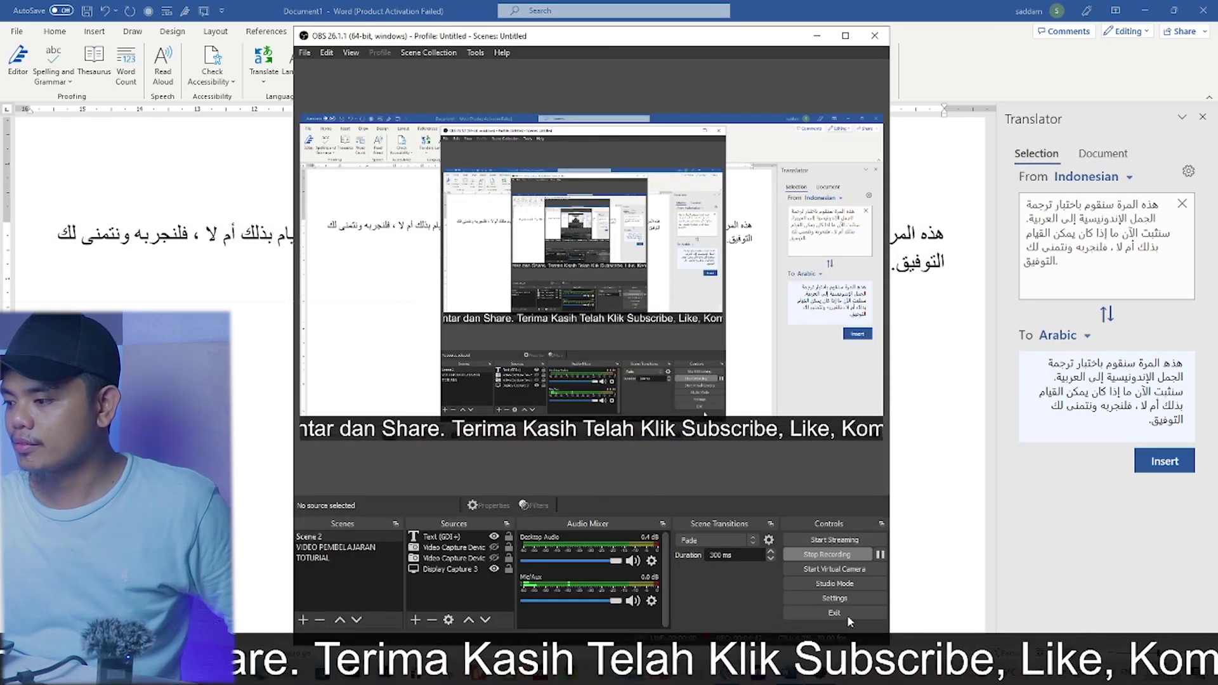
left_click(846, 561)
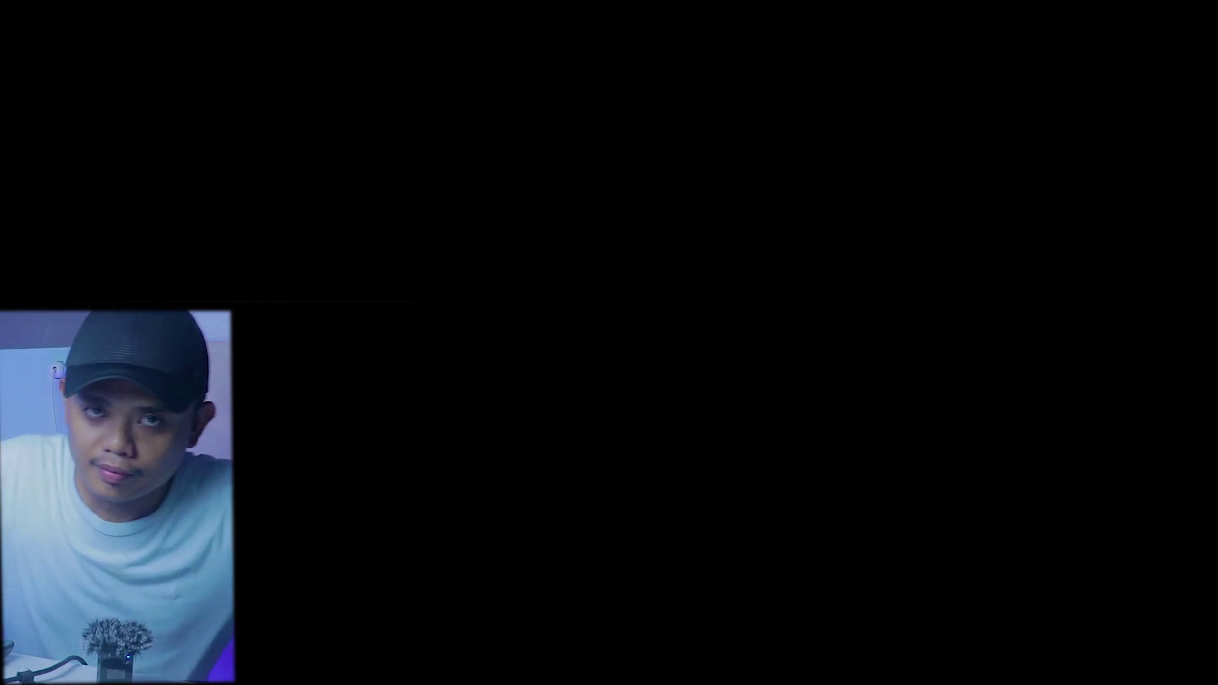